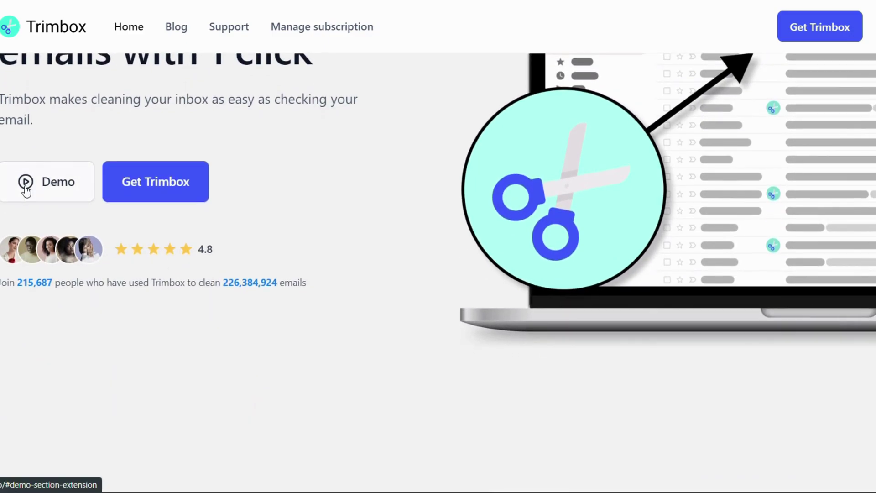
- Browse the Trimbox homepage, including its demo video section
{"action": "scroll", "coordinate": [26, 189], "scroll_direction": "up", "scroll_amount": 1}
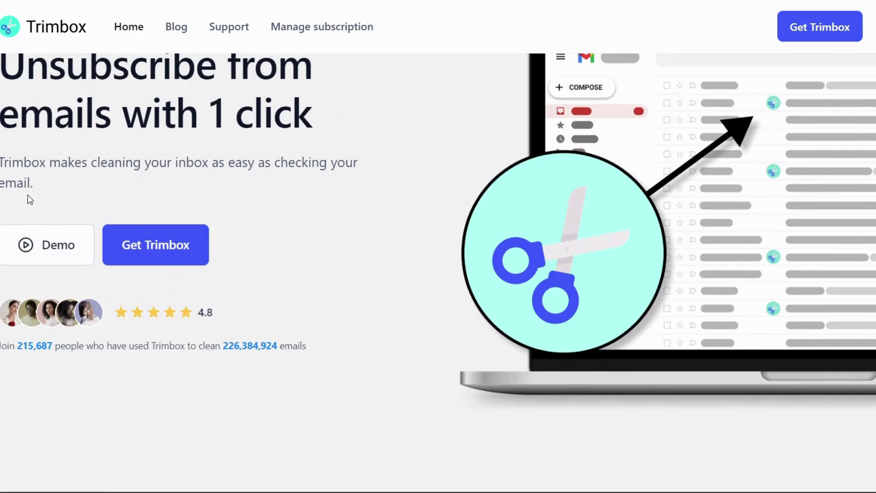
{"action": "left_click", "coordinate": [22, 249]}
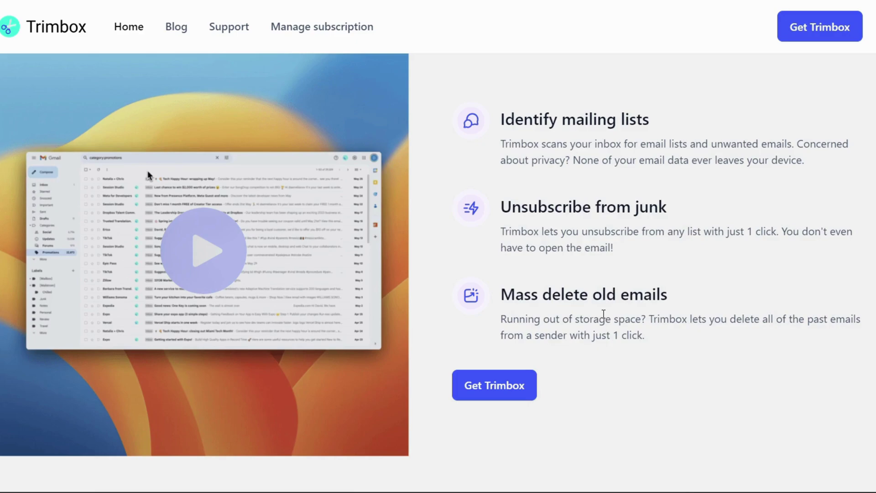
{"action": "scroll", "coordinate": [603, 314], "scroll_direction": "down", "scroll_amount": 8}
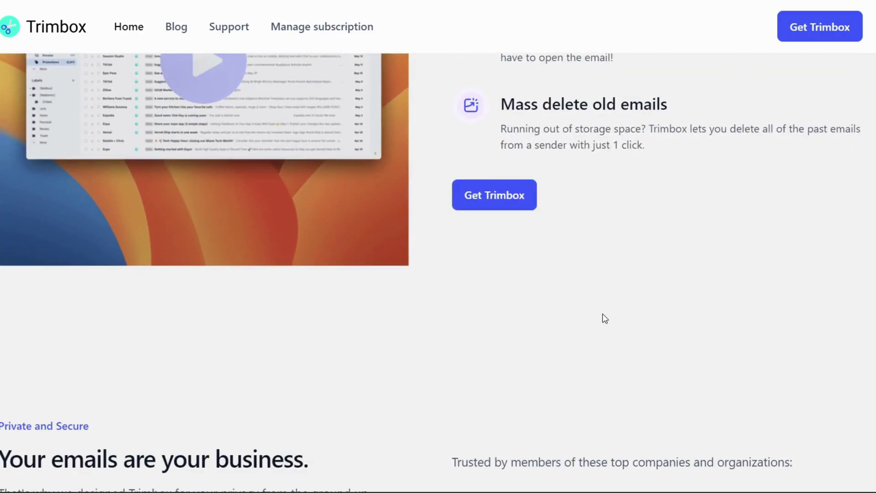
{"action": "scroll", "coordinate": [311, 314], "scroll_direction": "down", "scroll_amount": 2}
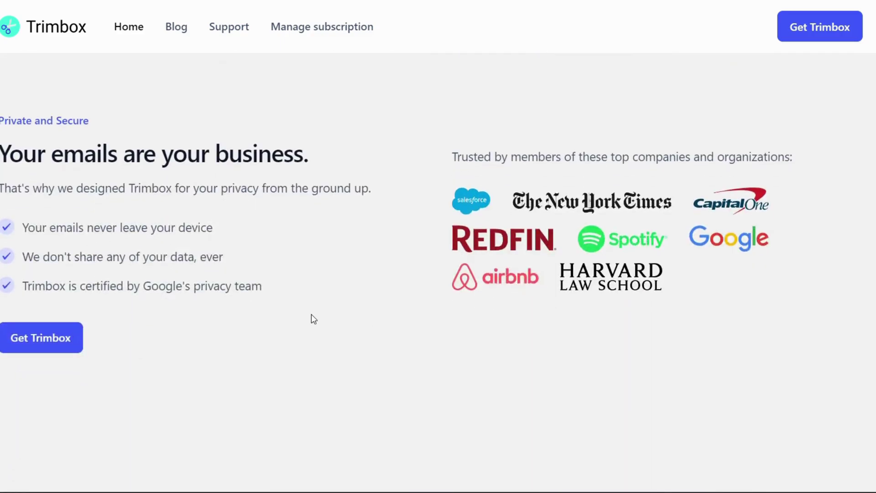
{"action": "scroll", "coordinate": [82, 310], "scroll_direction": "down", "scroll_amount": 15}
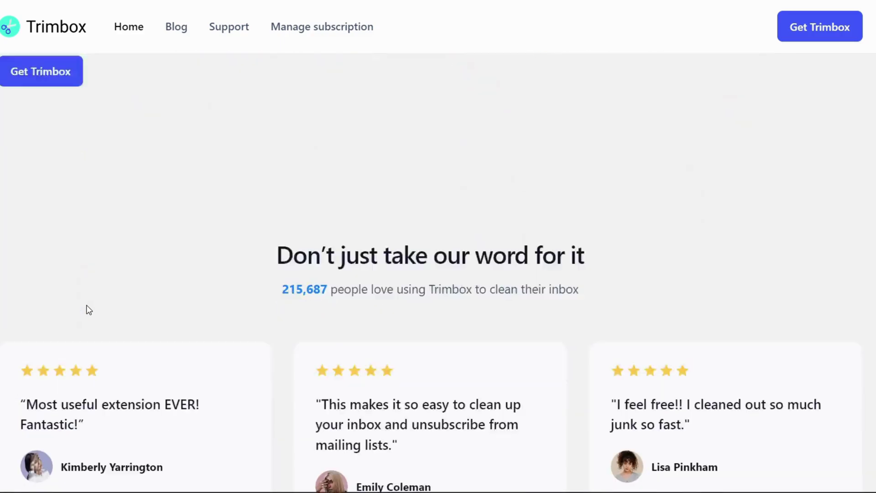
{"action": "scroll", "coordinate": [90, 308], "scroll_direction": "down", "scroll_amount": 10}
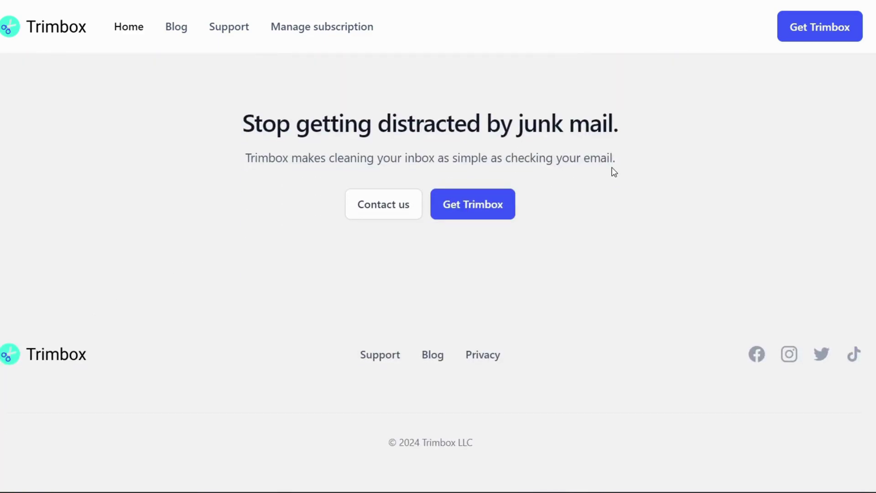
{"action": "left_click", "coordinate": [483, 204]}
{"action": "scroll", "coordinate": [487, 199], "scroll_direction": "down", "scroll_amount": 3}
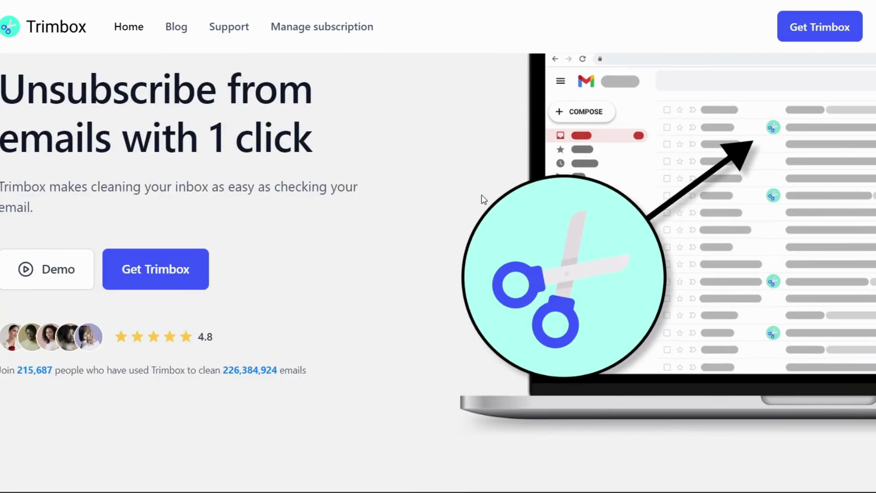
{"action": "scroll", "coordinate": [472, 224], "scroll_direction": "up", "scroll_amount": 2}
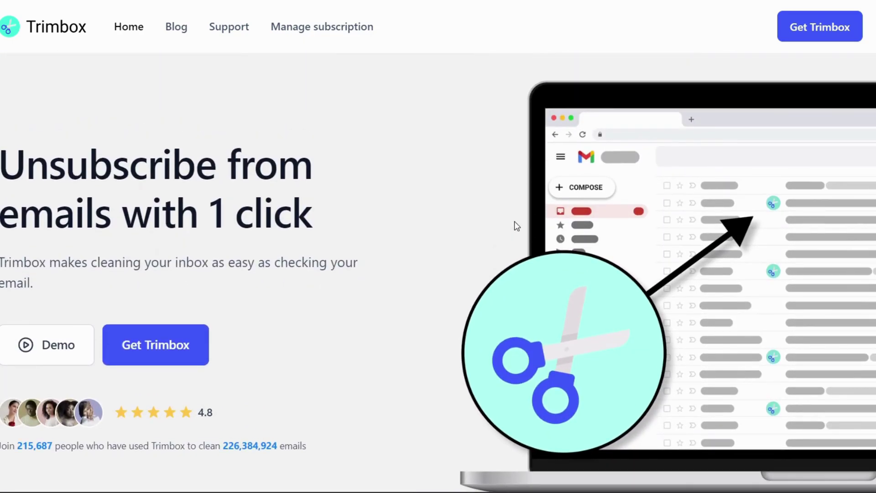
- Add the Trimbox extension to Chrome from the Web Store, accepting its Gmail permissions
{"action": "left_click", "coordinate": [840, 27]}
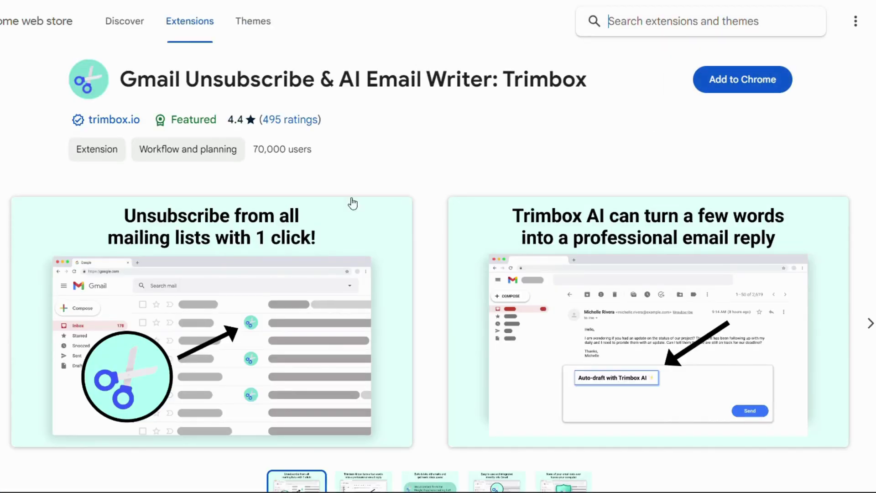
{"action": "left_click", "coordinate": [743, 80]}
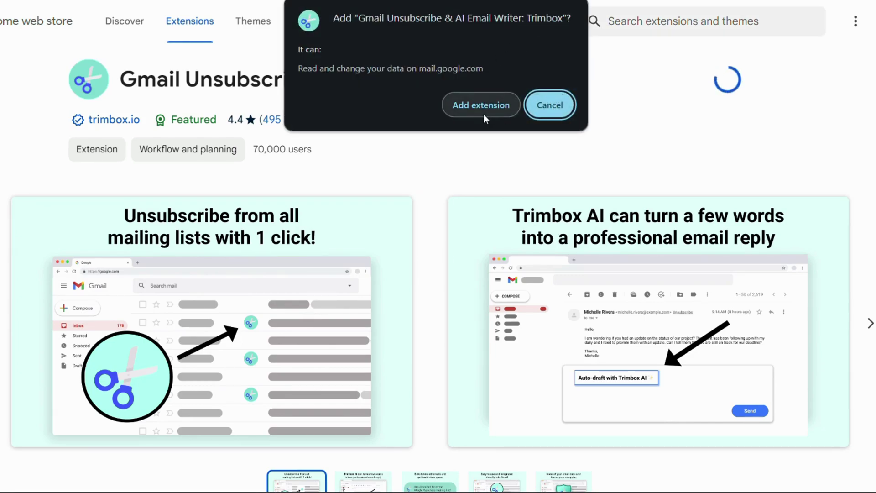
{"action": "left_click", "coordinate": [484, 114]}
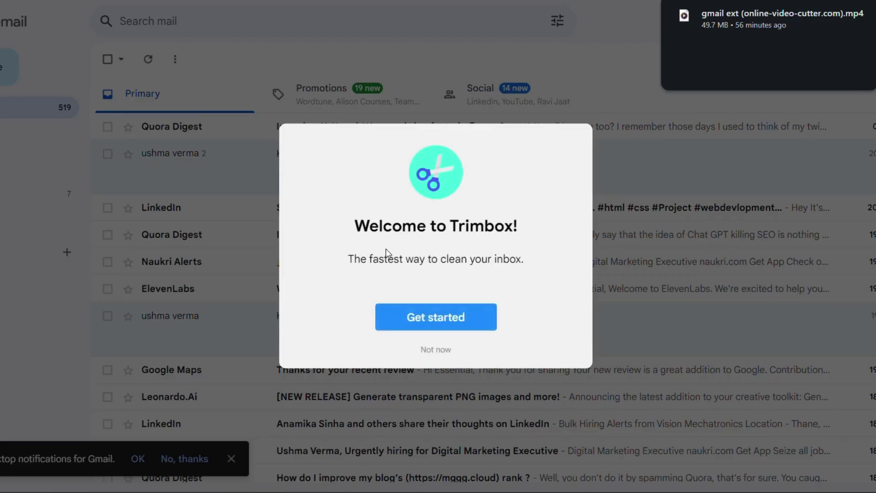
- Start Trimbox's Get started walkthrough, go through the intro slides, and reach the Google sign-in
{"action": "left_click", "coordinate": [411, 316]}
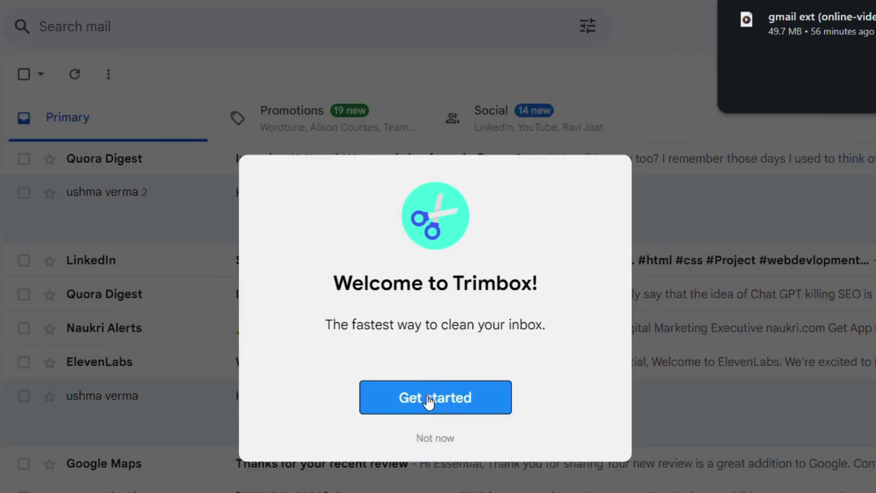
{"action": "left_click", "coordinate": [454, 401]}
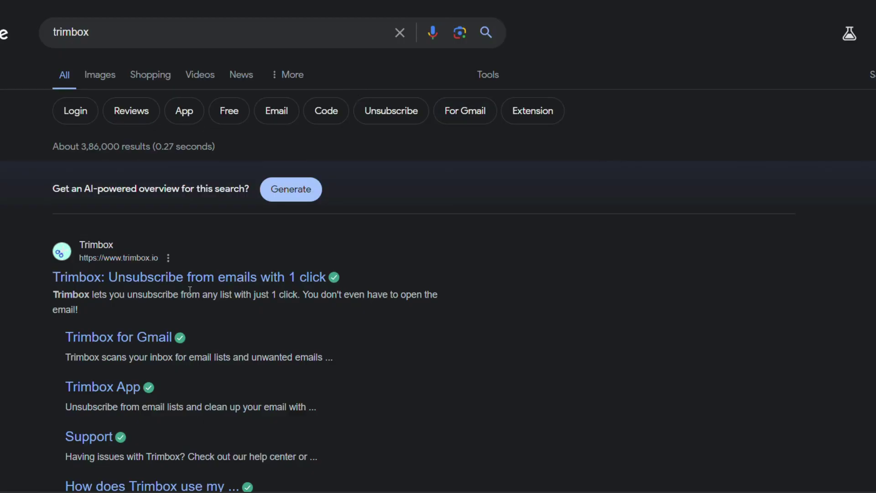
{"action": "scroll", "coordinate": [137, 310], "scroll_direction": "down", "scroll_amount": 3}
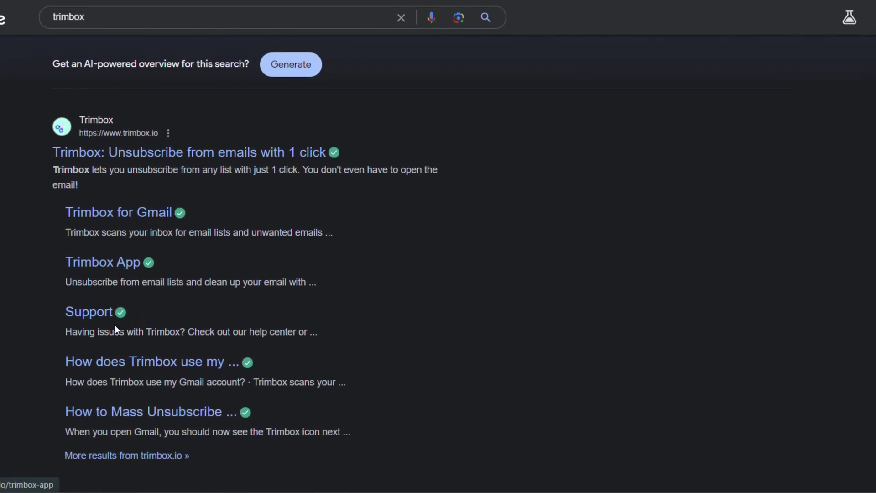
{"action": "scroll", "coordinate": [114, 325], "scroll_direction": "down", "scroll_amount": 2}
{"action": "scroll", "coordinate": [132, 341], "scroll_direction": "up", "scroll_amount": 4}
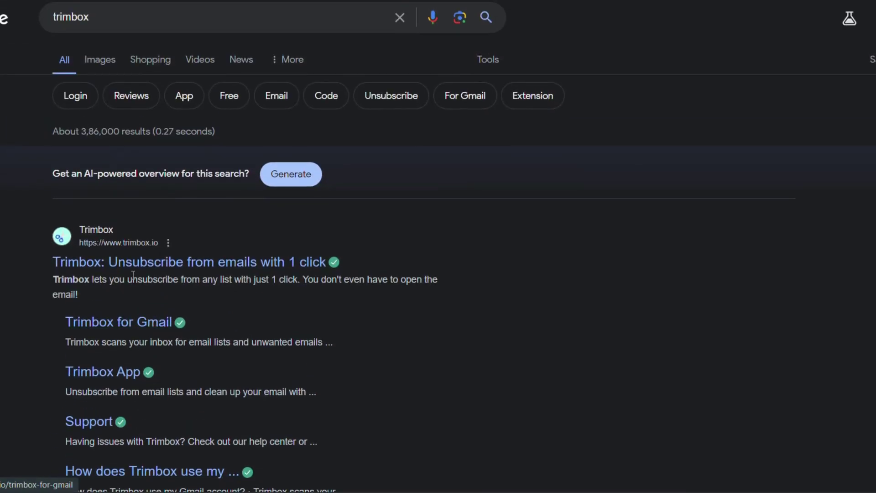
{"action": "left_click", "coordinate": [133, 264]}
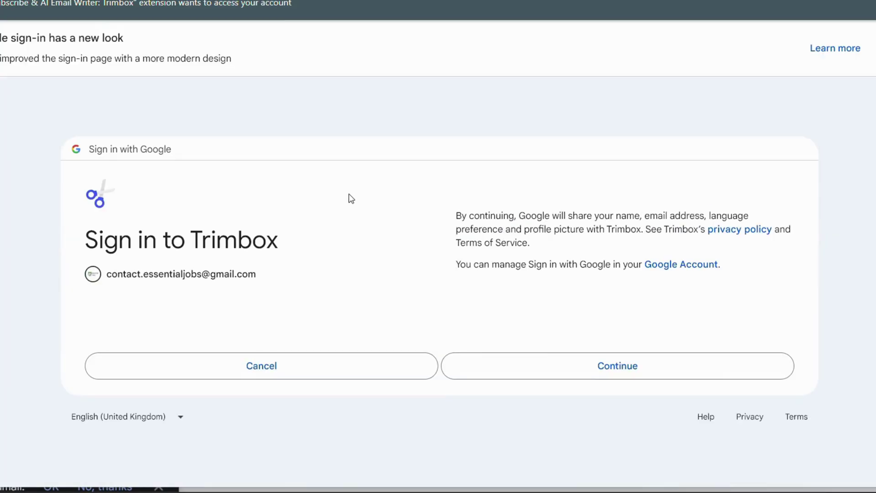
- Continue signing in to Trimbox with this Google account and approve the requested Gmail access
{"action": "left_click", "coordinate": [653, 372]}
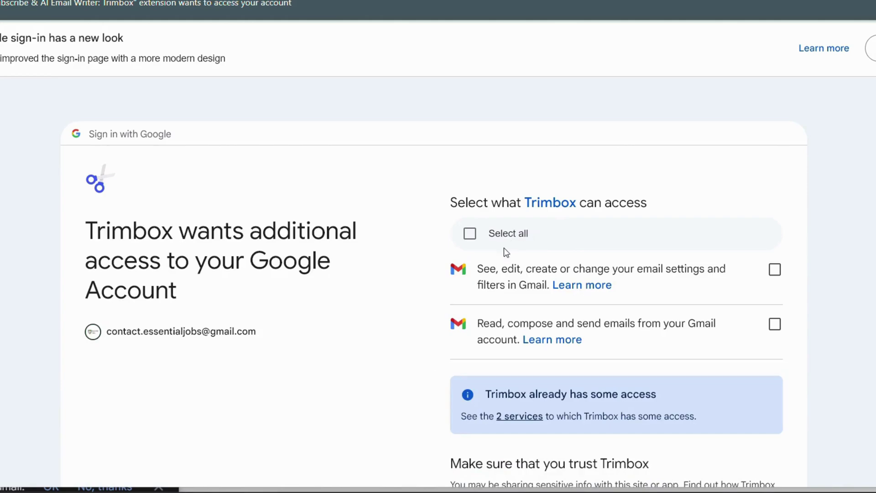
{"action": "scroll", "coordinate": [561, 264], "scroll_direction": "down", "scroll_amount": 5}
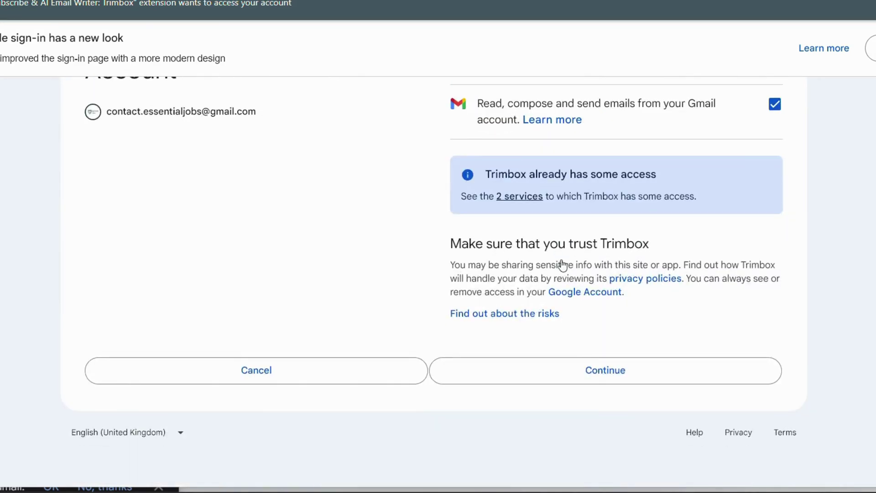
{"action": "left_click", "coordinate": [599, 377]}
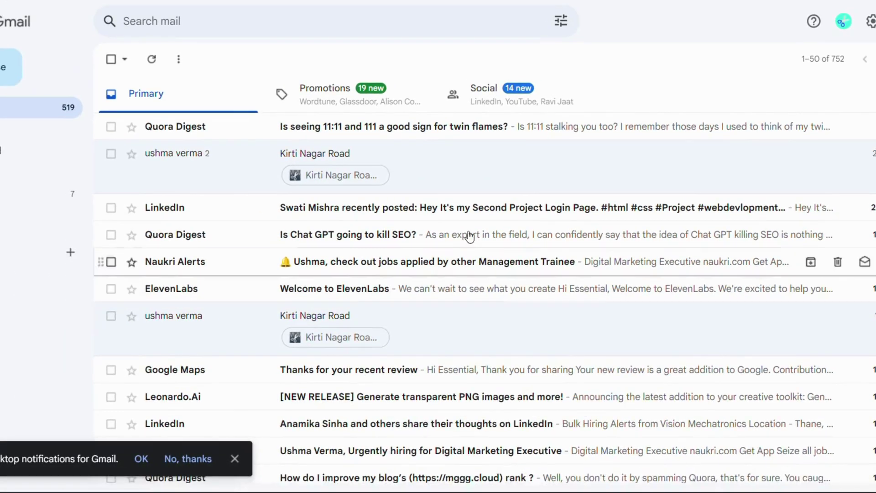
{"action": "scroll", "coordinate": [497, 280], "scroll_direction": "down", "scroll_amount": 12}
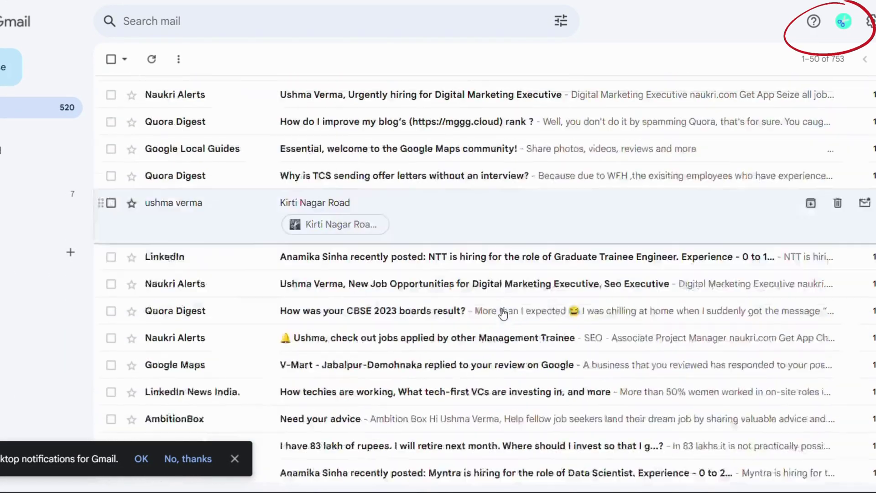
{"action": "scroll", "coordinate": [504, 311], "scroll_direction": "down", "scroll_amount": 15}
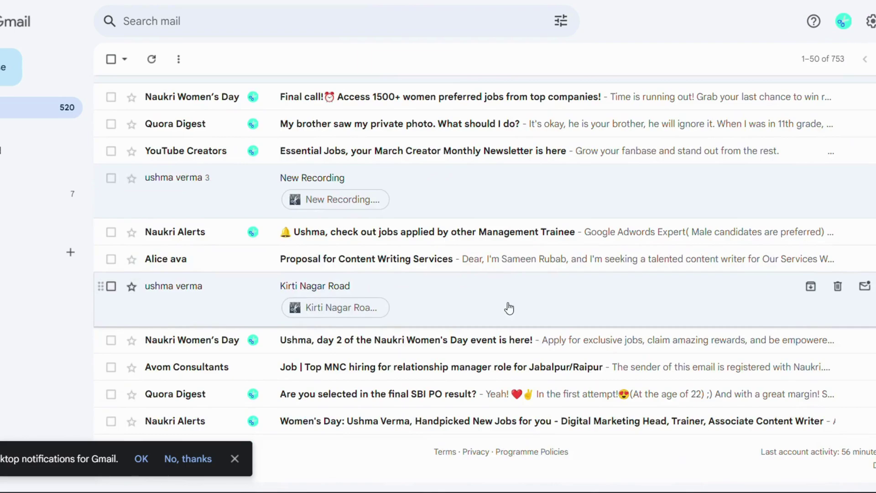
{"action": "scroll", "coordinate": [508, 308], "scroll_direction": "up", "scroll_amount": 20}
{"action": "scroll", "coordinate": [508, 308], "scroll_direction": "up", "scroll_amount": 6}
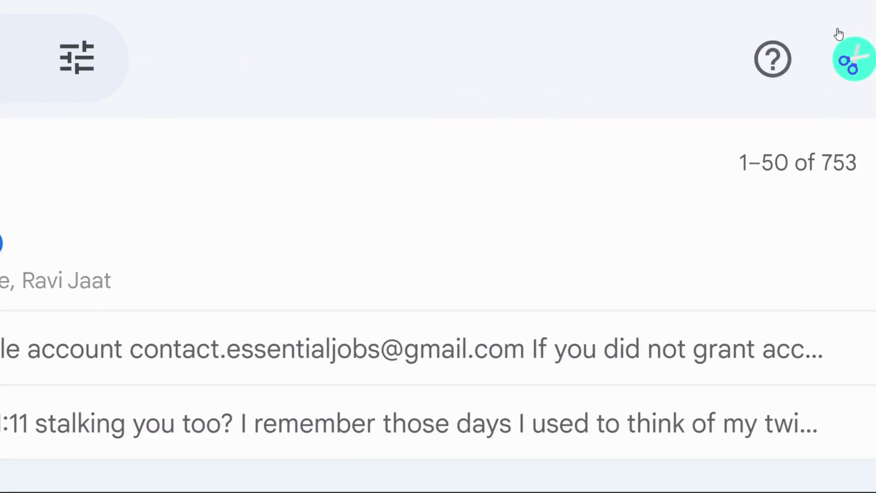
{"action": "left_click", "coordinate": [842, 25]}
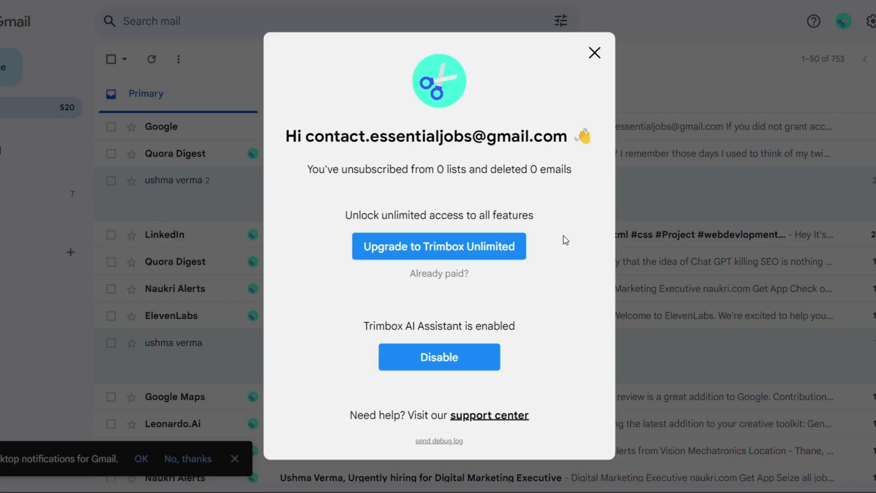
{"action": "left_click", "coordinate": [594, 54]}
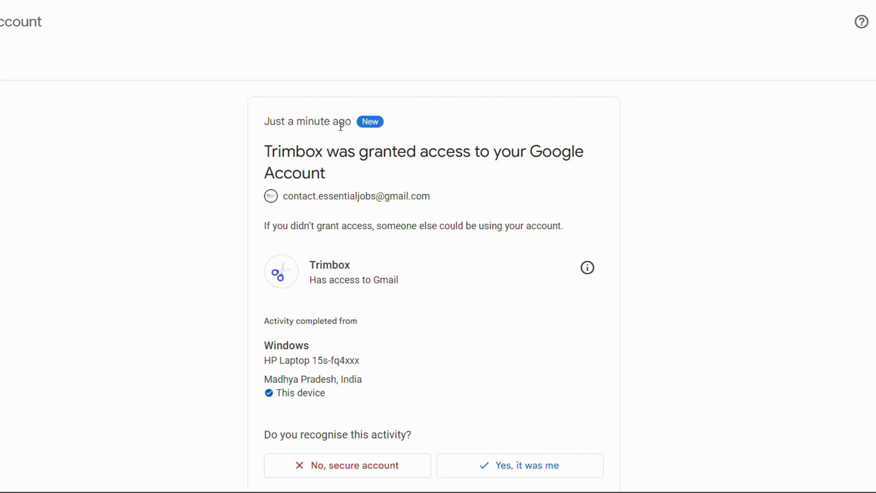
- Confirm 'Yes, it was me' for the Trimbox access alert and close that page
{"action": "scroll", "coordinate": [363, 224], "scroll_direction": "down", "scroll_amount": 1}
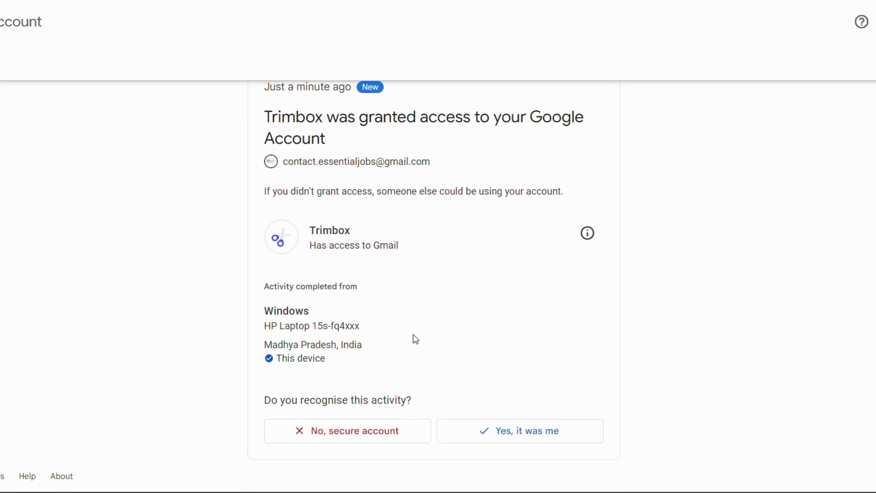
{"action": "left_click", "coordinate": [504, 430]}
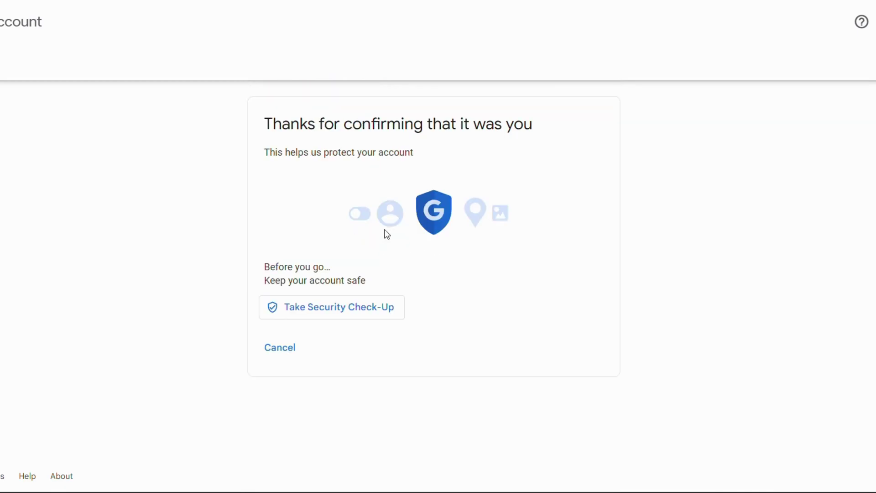
{"action": "key", "text": "ctrl+w"}
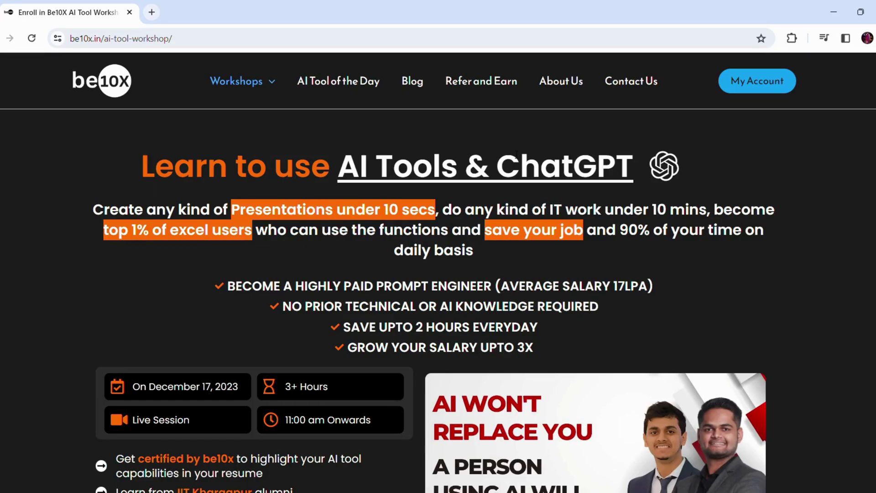
{"action": "scroll", "coordinate": [517, 154], "scroll_direction": "down", "scroll_amount": 8}
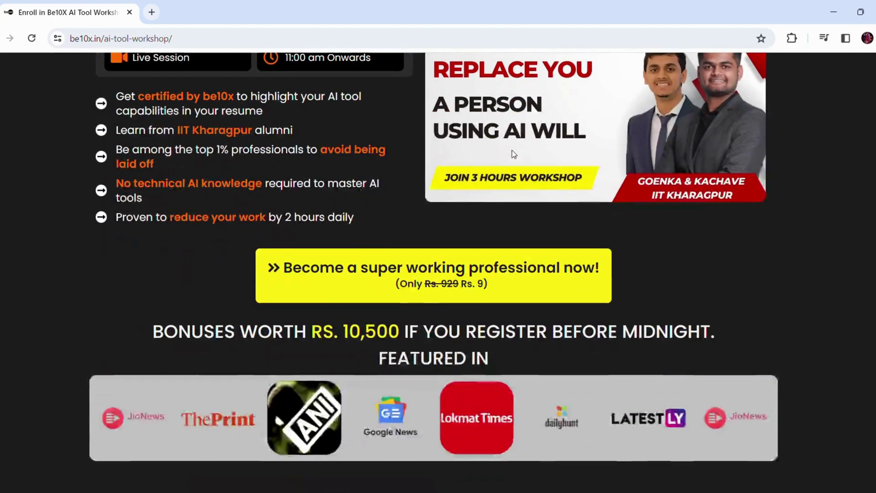
{"action": "scroll", "coordinate": [512, 149], "scroll_direction": "up", "scroll_amount": 1}
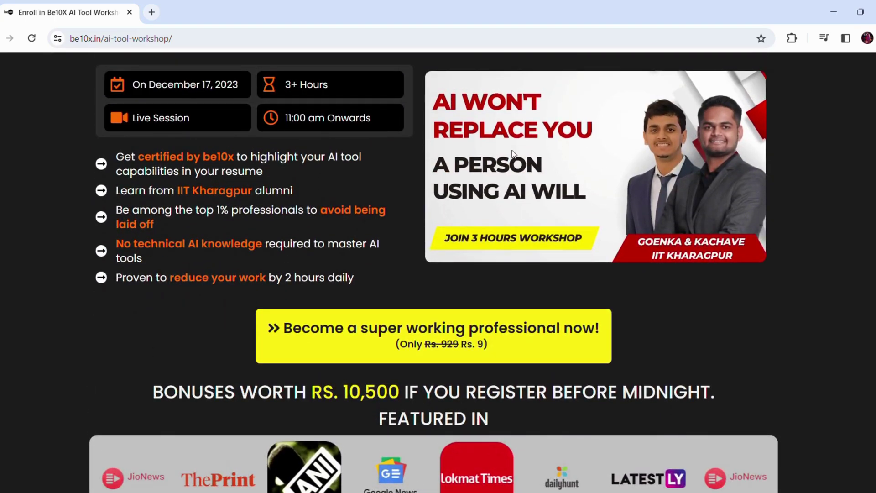
{"action": "scroll", "coordinate": [512, 153], "scroll_direction": "down", "scroll_amount": 2}
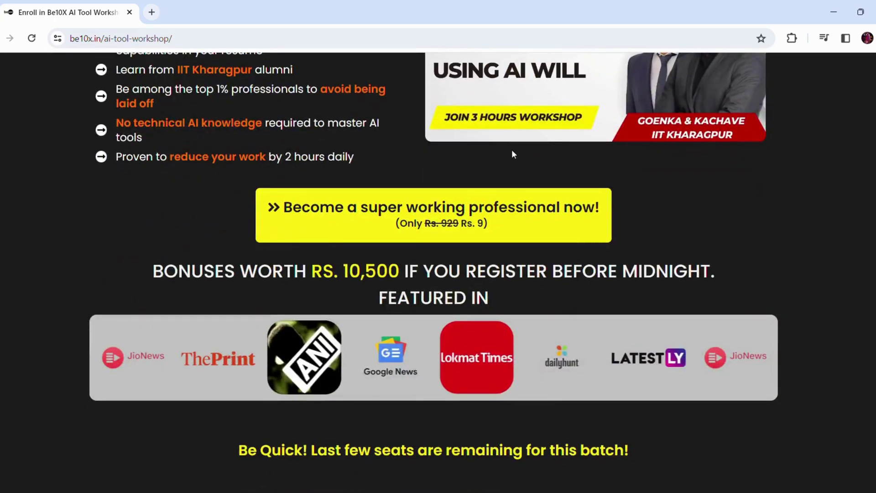
{"action": "scroll", "coordinate": [512, 154], "scroll_direction": "down", "scroll_amount": 4}
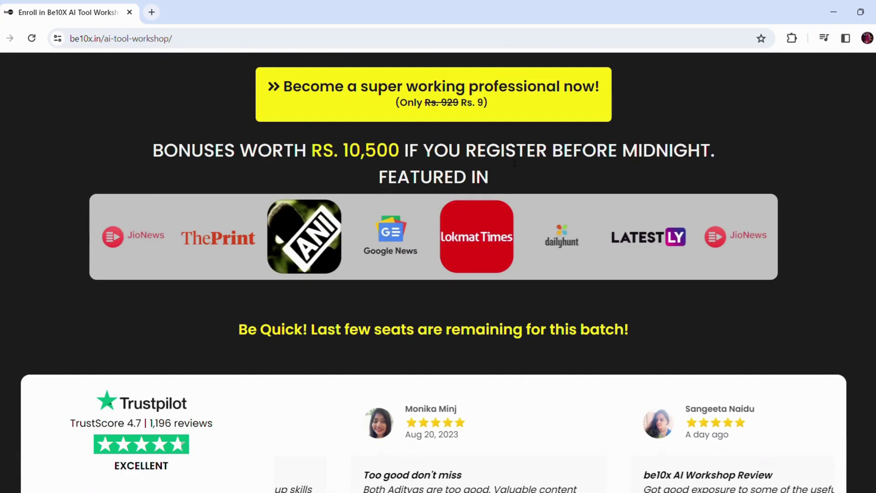
{"action": "scroll", "coordinate": [510, 157], "scroll_direction": "down", "scroll_amount": 1}
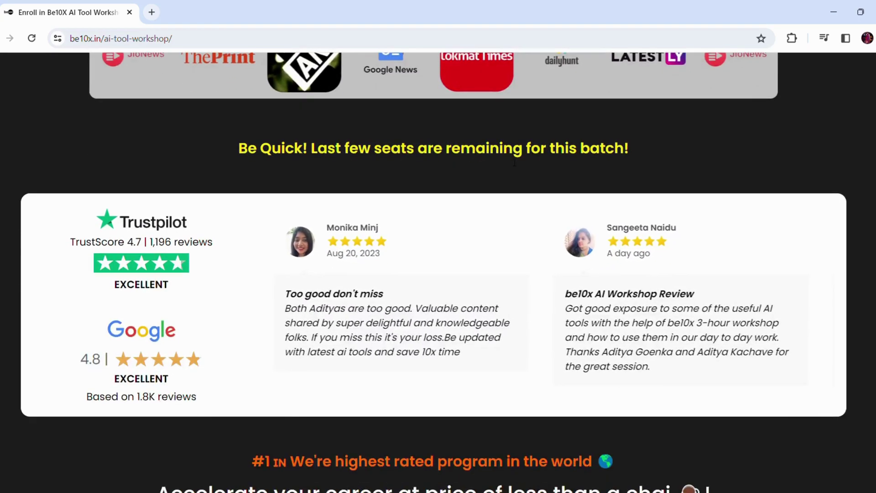
{"action": "scroll", "coordinate": [513, 162], "scroll_direction": "down", "scroll_amount": 2}
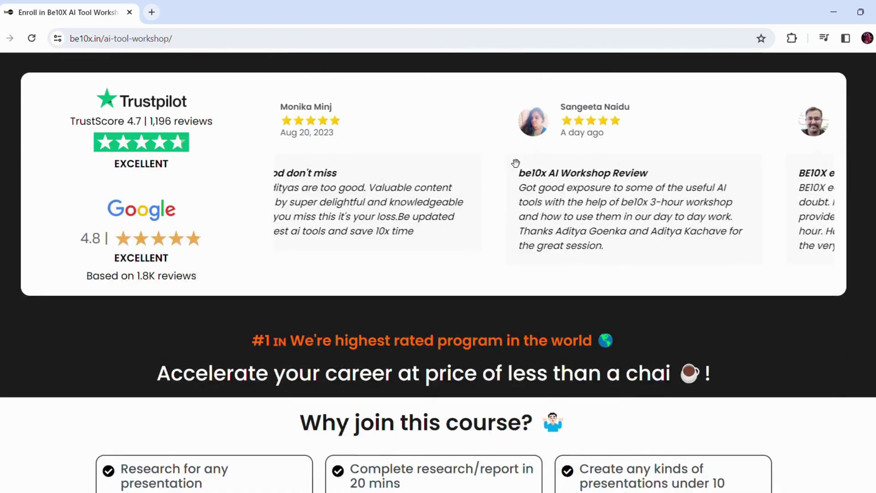
{"action": "scroll", "coordinate": [510, 159], "scroll_direction": "up", "scroll_amount": 3}
{"action": "scroll", "coordinate": [510, 161], "scroll_direction": "up", "scroll_amount": 7}
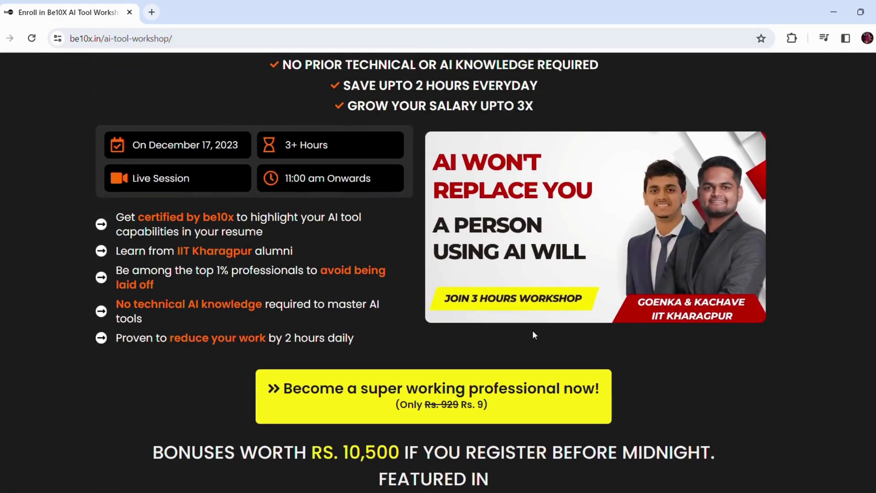
{"action": "scroll", "coordinate": [467, 344], "scroll_direction": "up", "scroll_amount": 3}
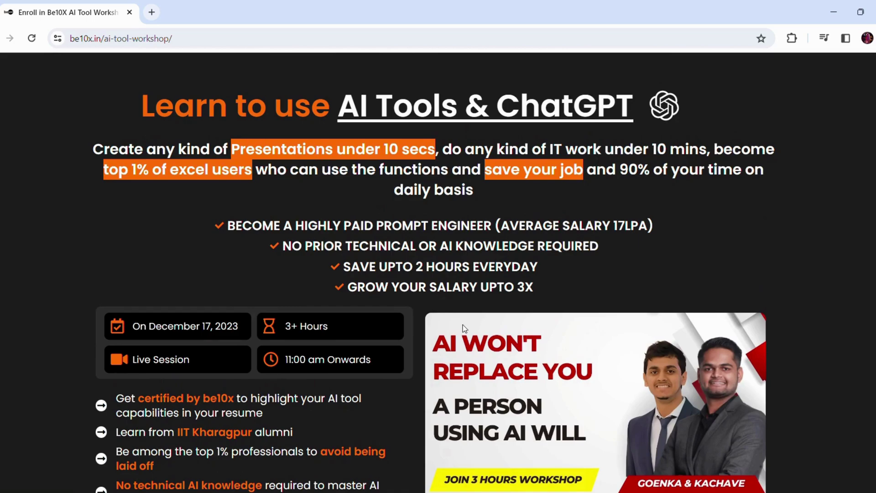
{"action": "scroll", "coordinate": [446, 303], "scroll_direction": "up", "scroll_amount": 1}
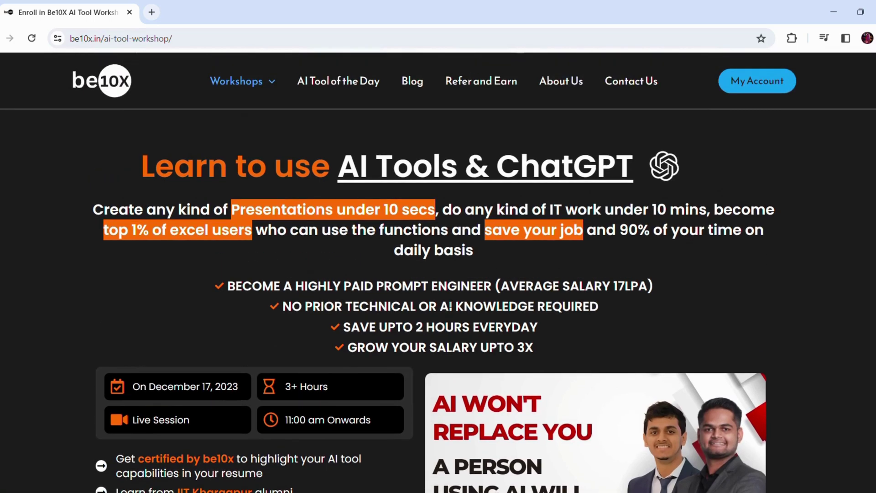
{"action": "scroll", "coordinate": [450, 302], "scroll_direction": "down", "scroll_amount": 2}
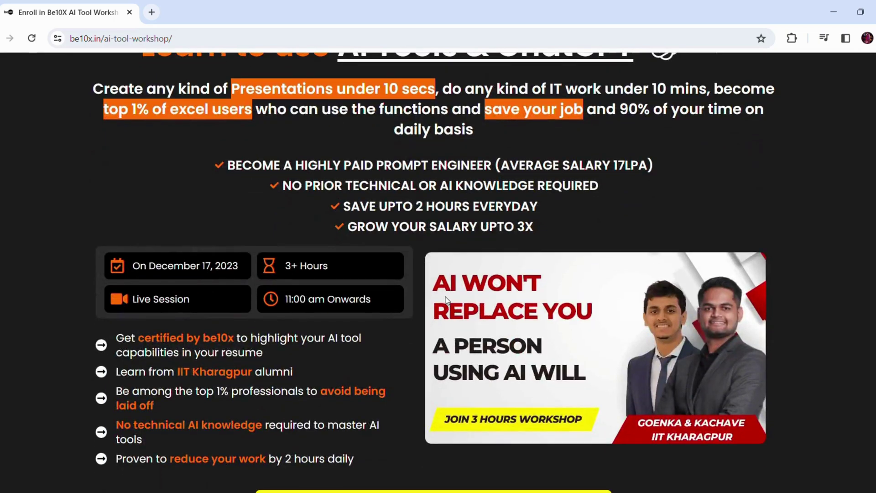
{"action": "scroll", "coordinate": [447, 300], "scroll_direction": "down", "scroll_amount": 2}
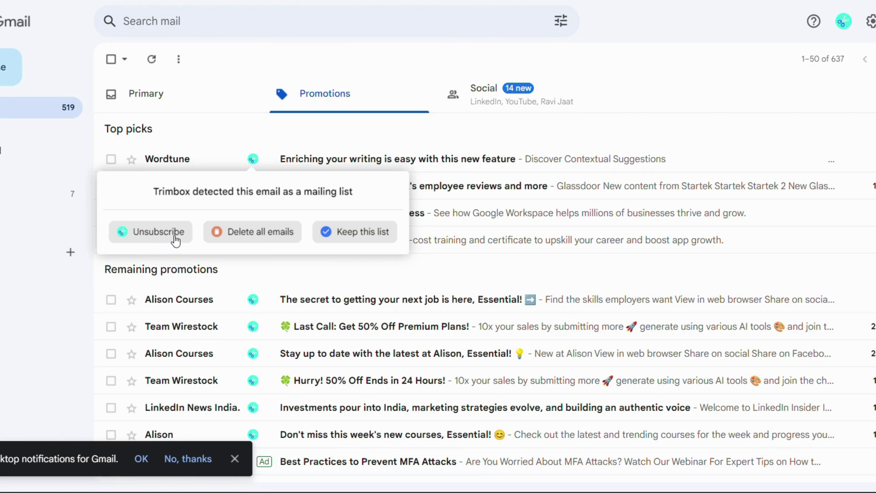
- Delete all 13 Wordtune emails through Trimbox, suppressing future delete confirmations
{"action": "left_click", "coordinate": [259, 234]}
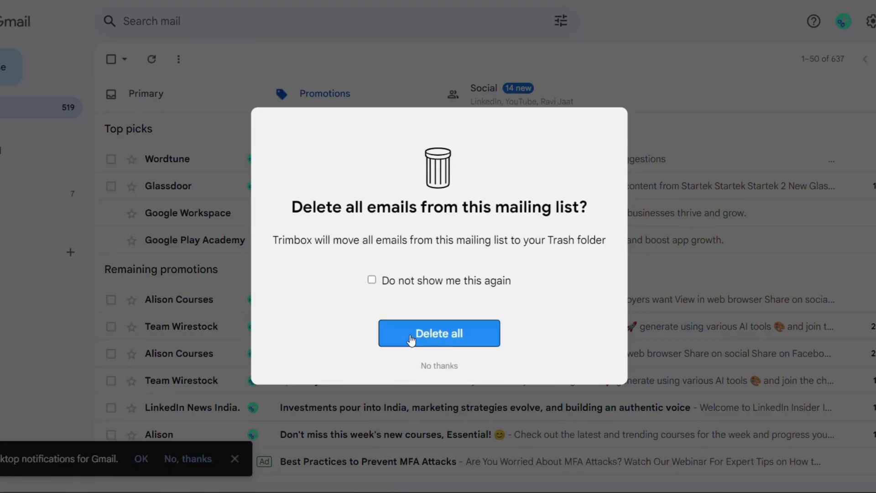
{"action": "left_click", "coordinate": [373, 280]}
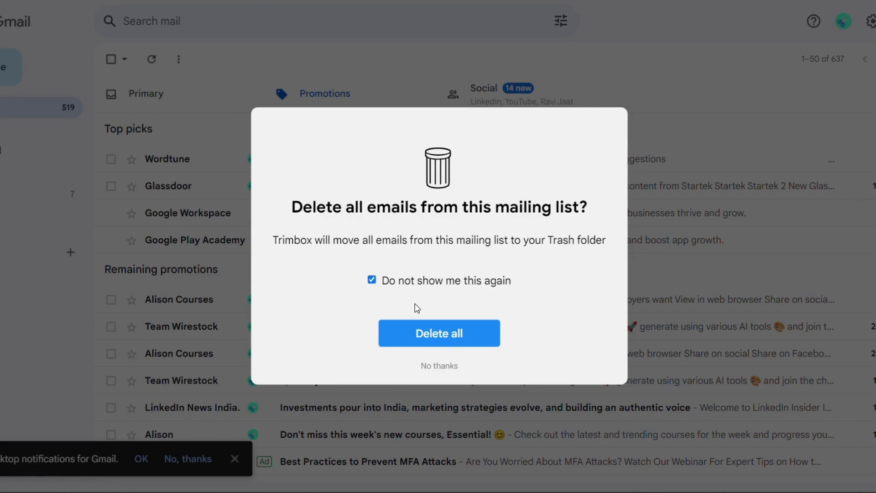
{"action": "left_click", "coordinate": [439, 332]}
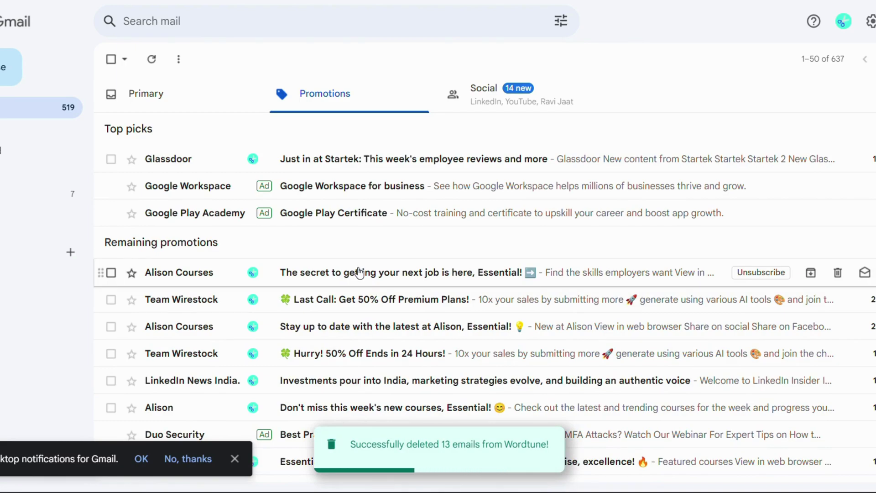
- Unsubscribe from the Alison Courses mailing list with Trimbox and delete all 30 of its emails
{"action": "scroll", "coordinate": [251, 137], "scroll_direction": "down", "scroll_amount": 3}
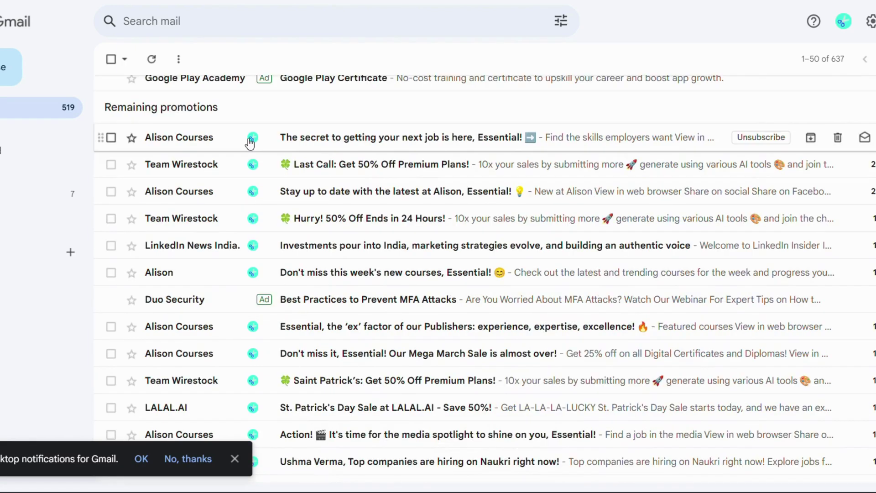
{"action": "mouse_move", "coordinate": [251, 142]}
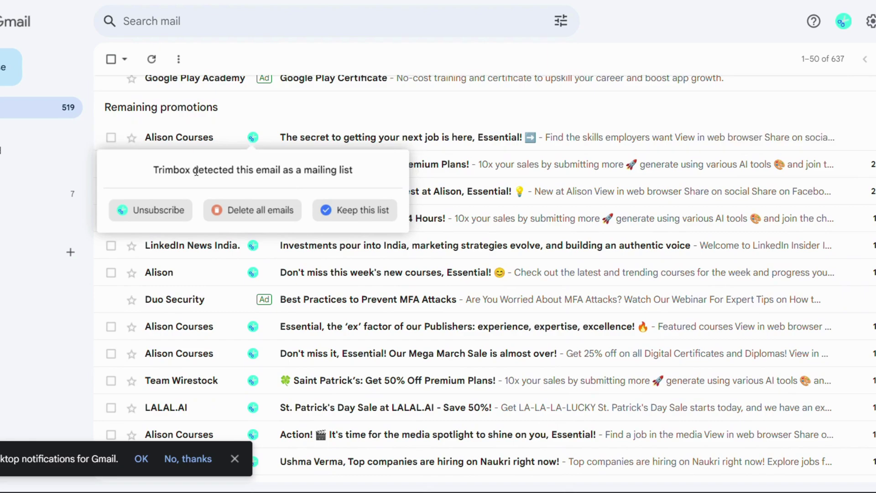
{"action": "left_click", "coordinate": [159, 214]}
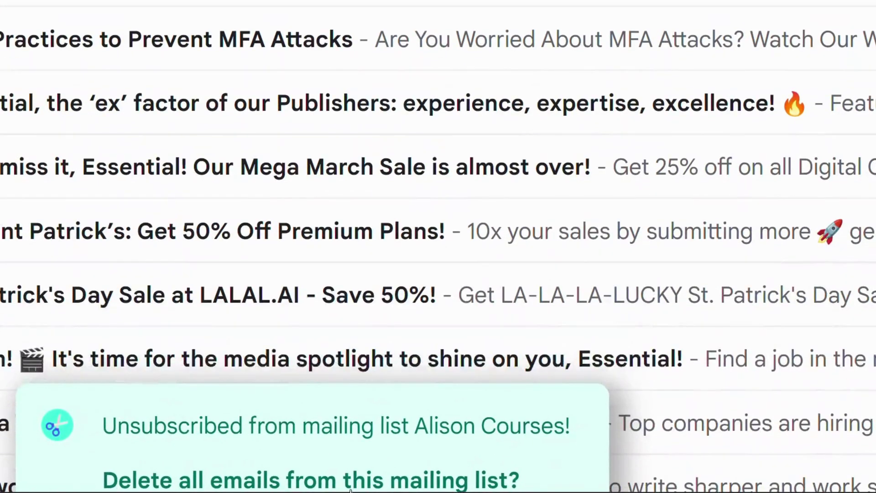
{"action": "left_click", "coordinate": [525, 465]}
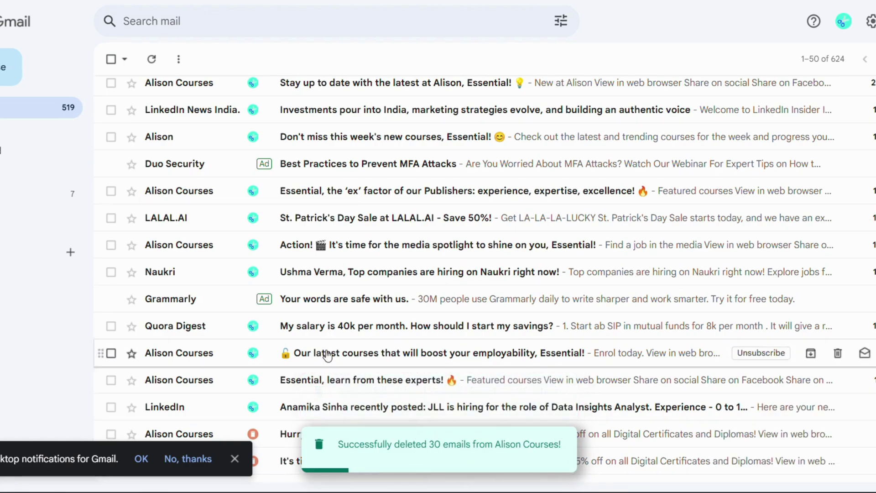
{"action": "scroll", "coordinate": [309, 237], "scroll_direction": "up", "scroll_amount": 5}
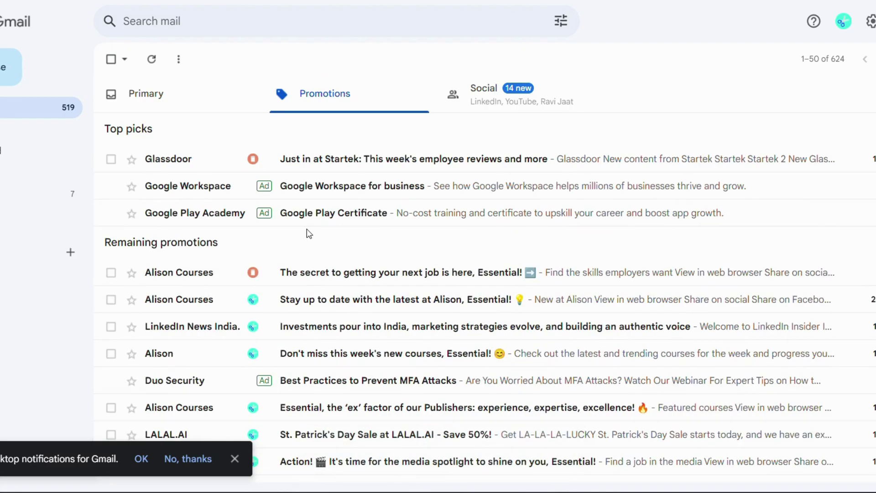
{"action": "scroll", "coordinate": [308, 234], "scroll_direction": "down", "scroll_amount": 20}
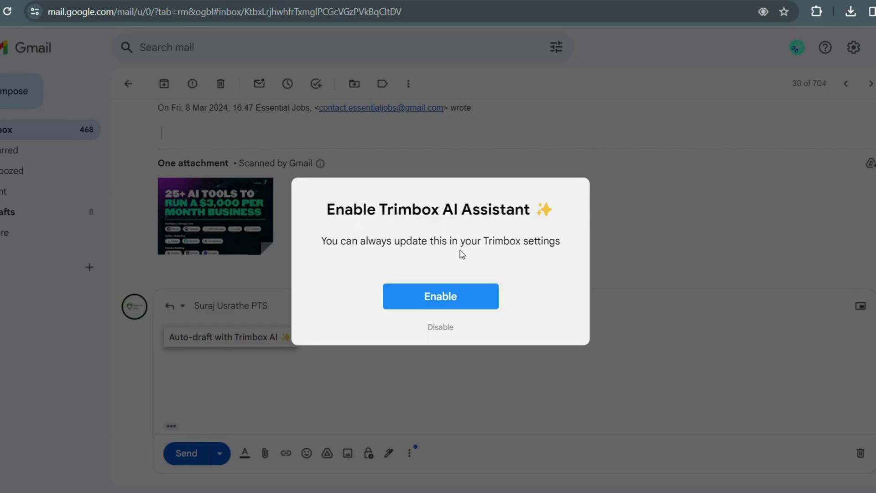
- Enable the Trimbox AI Assistant, then open the 'Thank You for your order' email
{"action": "left_click", "coordinate": [464, 305]}
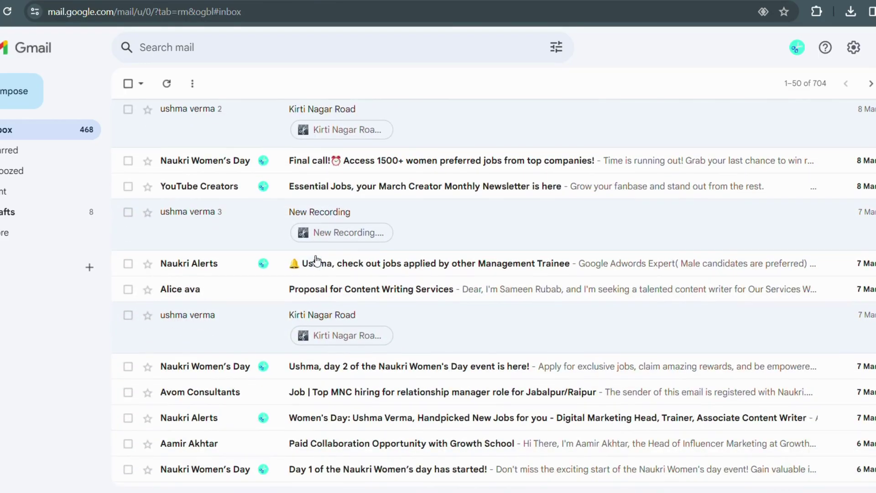
{"action": "scroll", "coordinate": [230, 233], "scroll_direction": "down", "scroll_amount": 4}
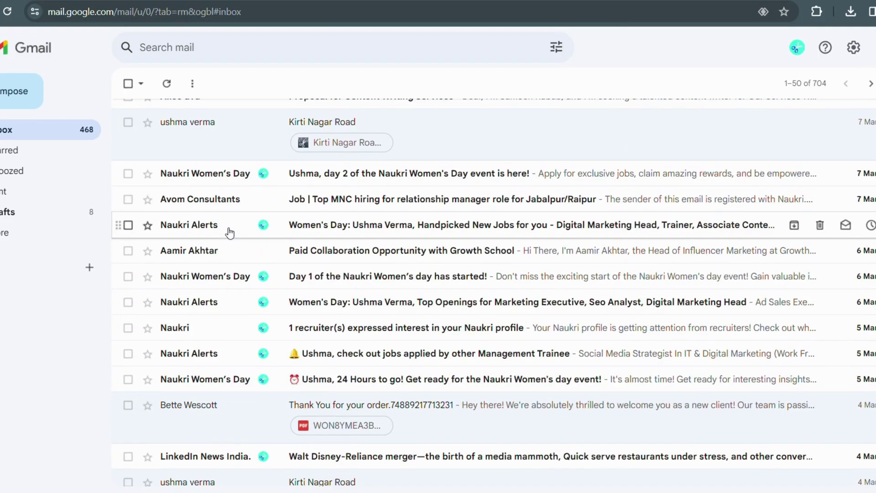
{"action": "scroll", "coordinate": [230, 233], "scroll_direction": "down", "scroll_amount": 2}
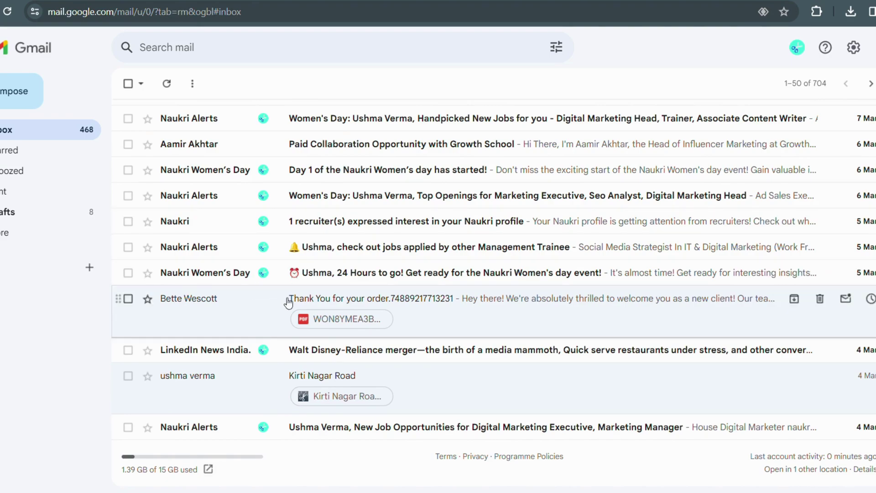
{"action": "left_click", "coordinate": [386, 299]}
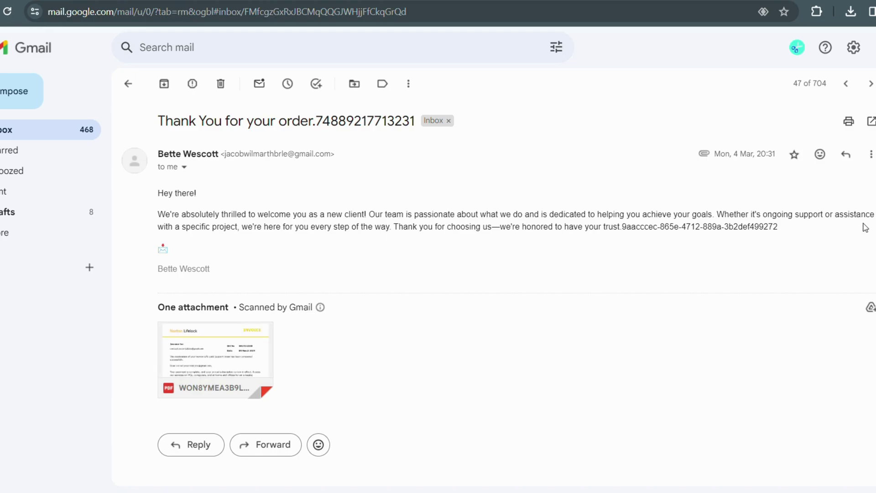
- Reply to the order email using 'Auto-draft with Trimbox AI' to generate a thank-you draft
{"action": "scroll", "coordinate": [300, 225], "scroll_direction": "down", "scroll_amount": 1}
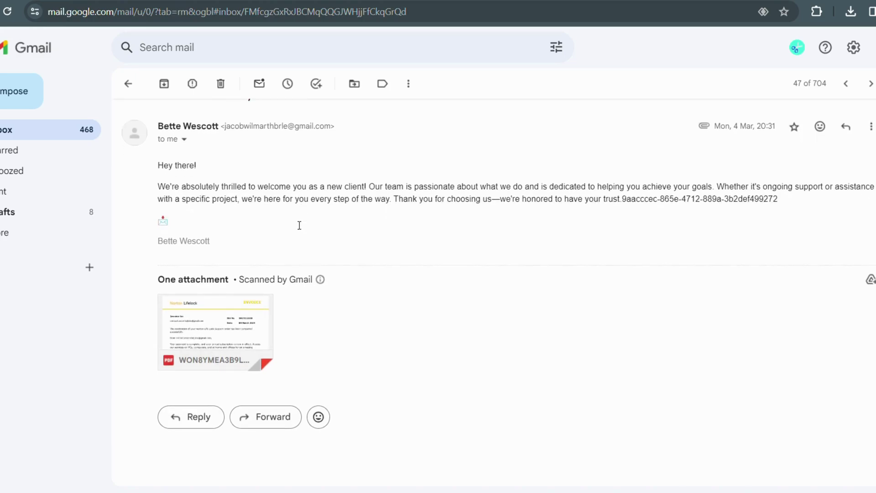
{"action": "scroll", "coordinate": [283, 215], "scroll_direction": "up", "scroll_amount": 1}
{"action": "scroll", "coordinate": [361, 173], "scroll_direction": "down", "scroll_amount": 1}
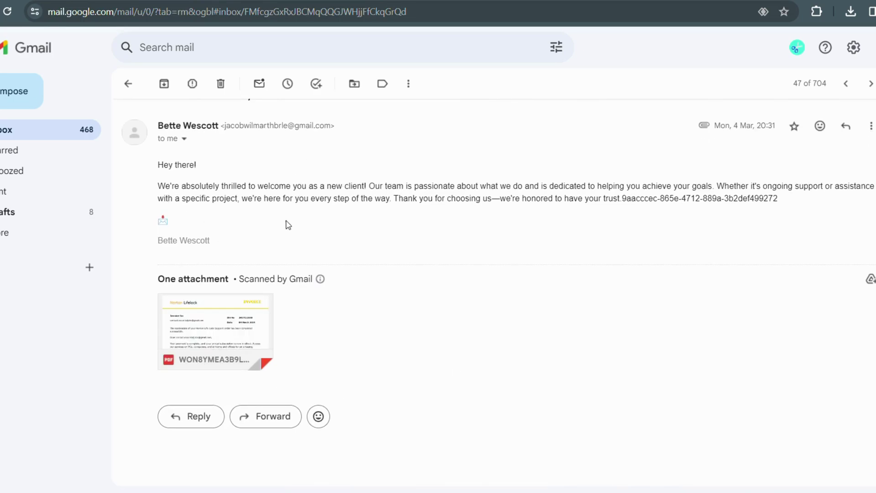
{"action": "left_click", "coordinate": [191, 417]}
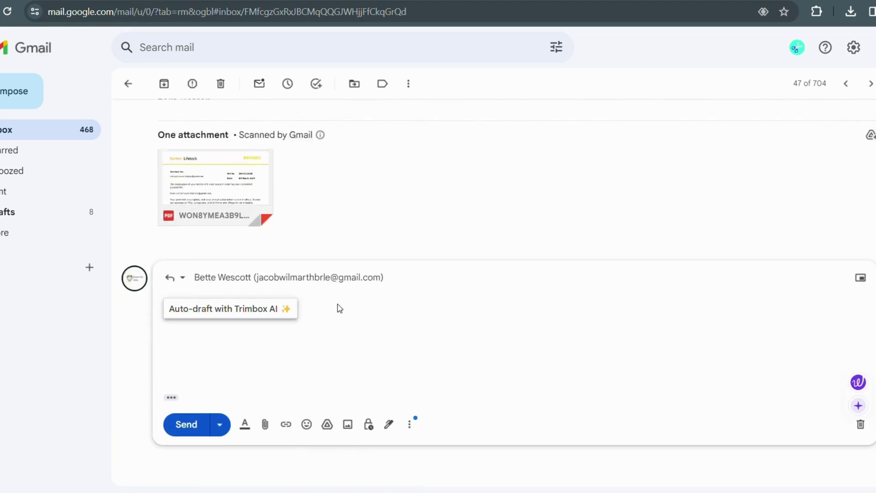
{"action": "left_click", "coordinate": [255, 301]}
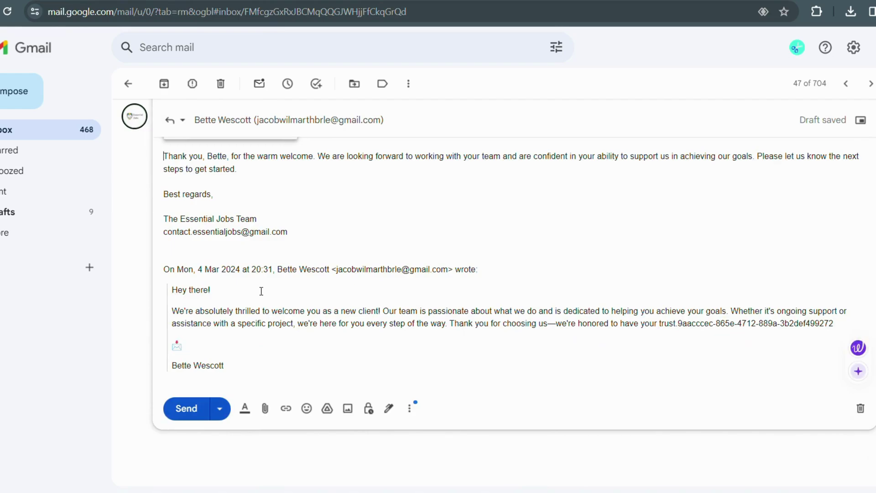
{"action": "scroll", "coordinate": [215, 274], "scroll_direction": "up", "scroll_amount": 5}
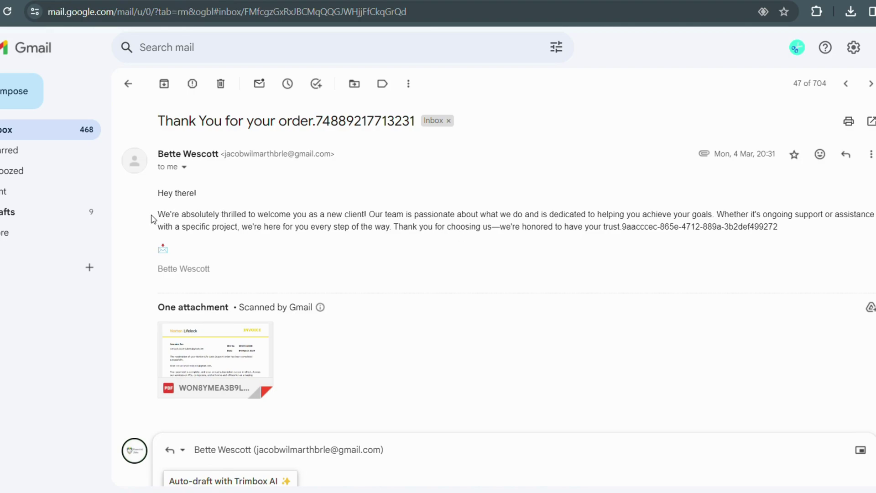
{"action": "left_click_drag", "start_coordinate": [160, 192], "coordinate": [784, 238]}
{"action": "scroll", "coordinate": [570, 278], "scroll_direction": "down", "scroll_amount": 6}
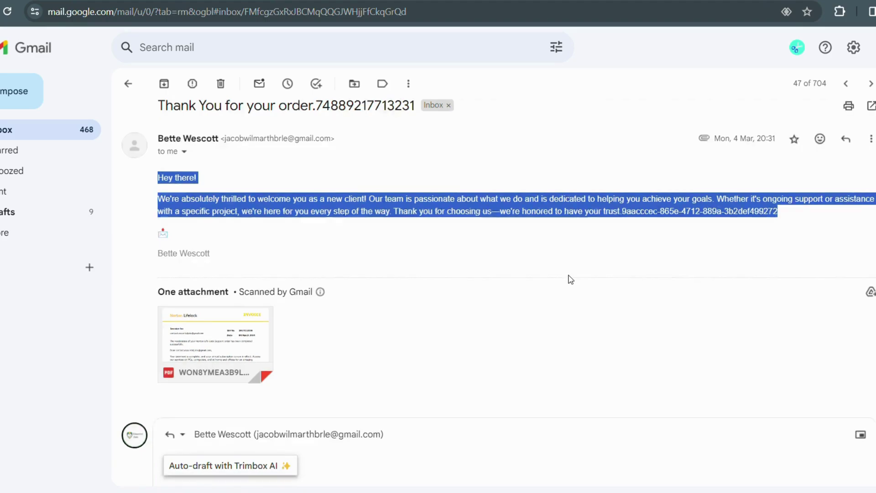
{"action": "scroll", "coordinate": [254, 248], "scroll_direction": "down", "scroll_amount": 2}
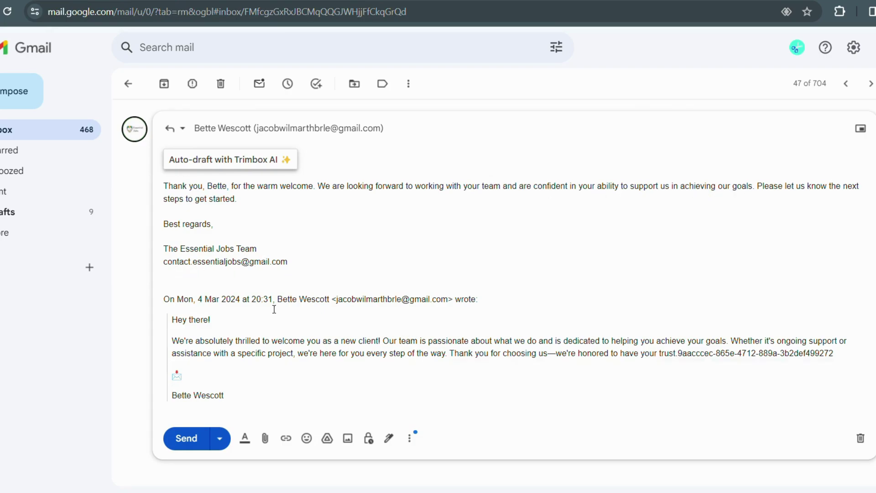
{"action": "scroll", "coordinate": [275, 310], "scroll_direction": "down", "scroll_amount": 1}
{"action": "scroll", "coordinate": [279, 411], "scroll_direction": "up", "scroll_amount": 5}
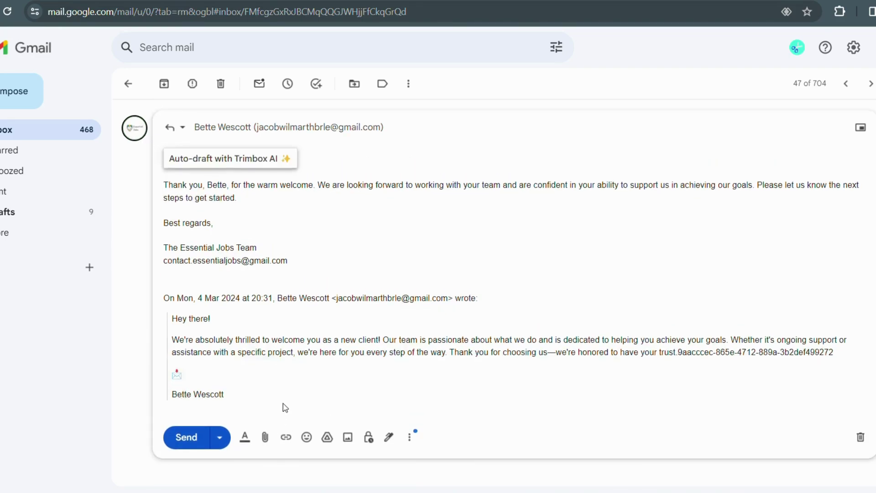
{"action": "scroll", "coordinate": [263, 247], "scroll_direction": "down", "scroll_amount": 3}
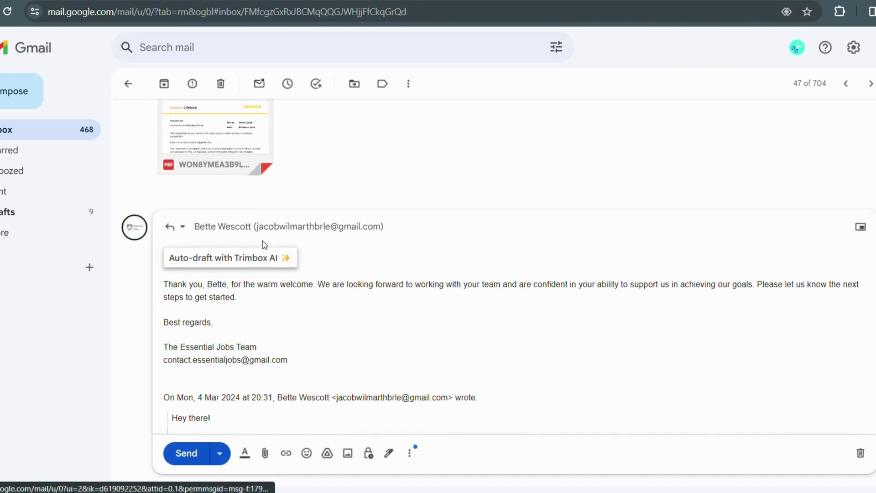
{"action": "scroll", "coordinate": [263, 244], "scroll_direction": "up", "scroll_amount": 1}
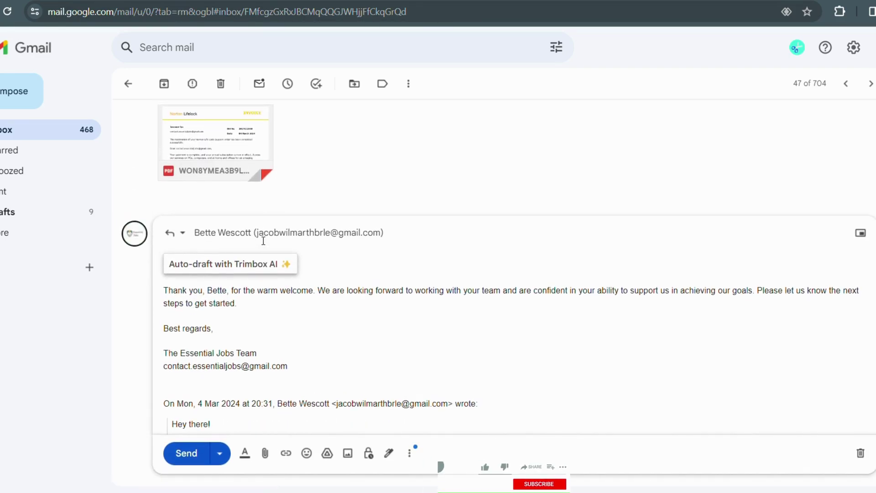
{"action": "scroll", "coordinate": [264, 241], "scroll_direction": "down", "scroll_amount": 3}
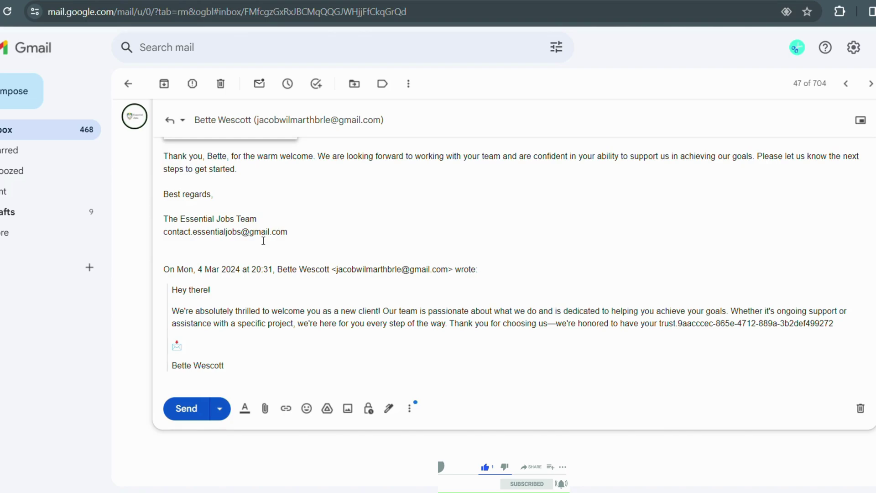
{"action": "left_click", "coordinate": [410, 408]}
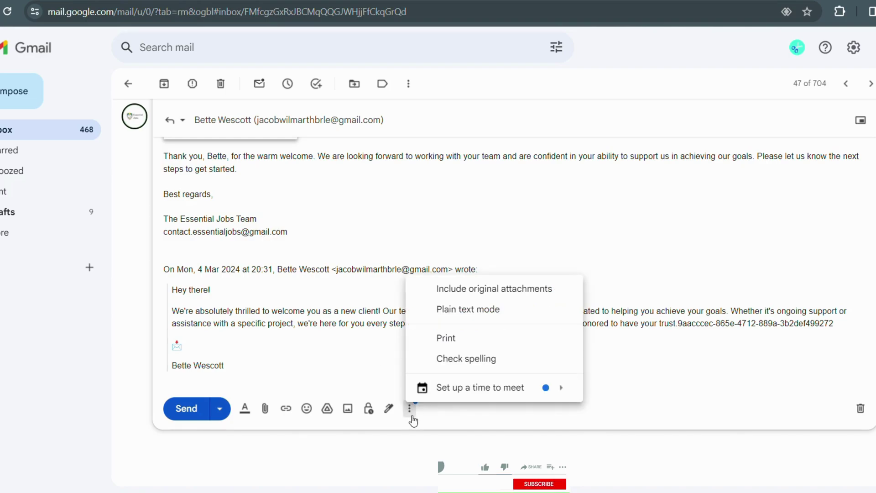
{"action": "left_click", "coordinate": [352, 370]}
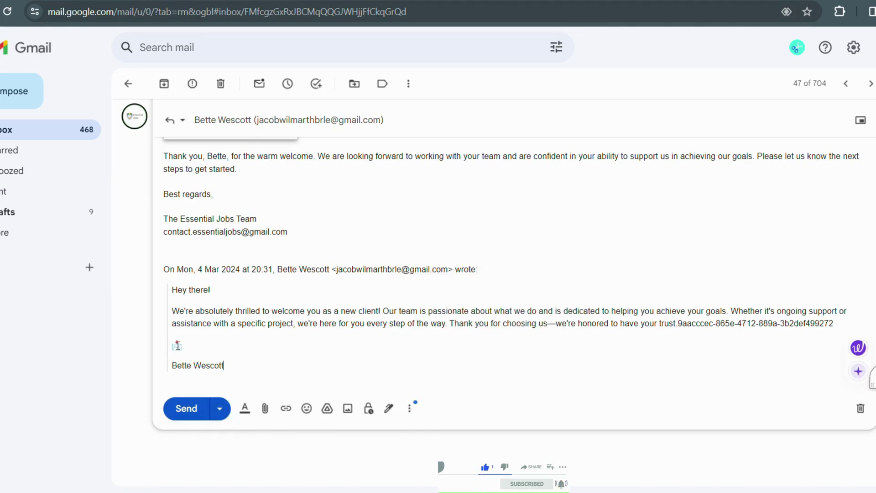
{"action": "scroll", "coordinate": [189, 292], "scroll_direction": "up", "scroll_amount": 2}
{"action": "scroll", "coordinate": [196, 264], "scroll_direction": "down", "scroll_amount": 2}
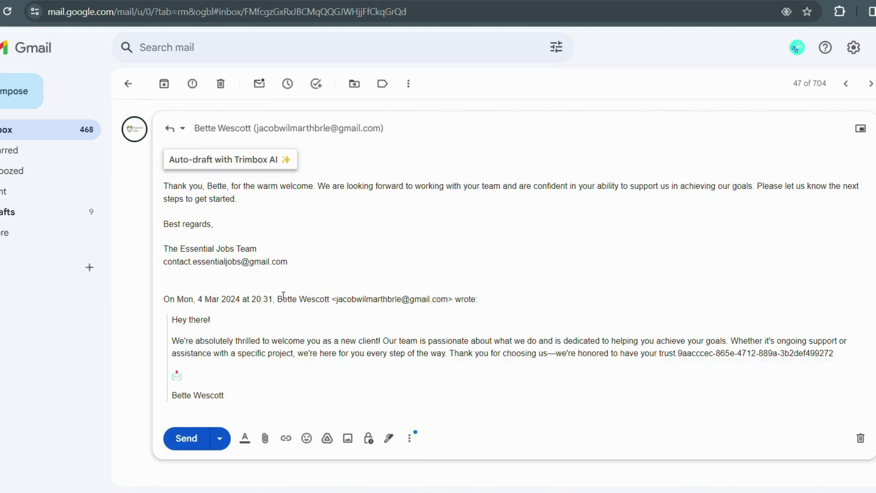